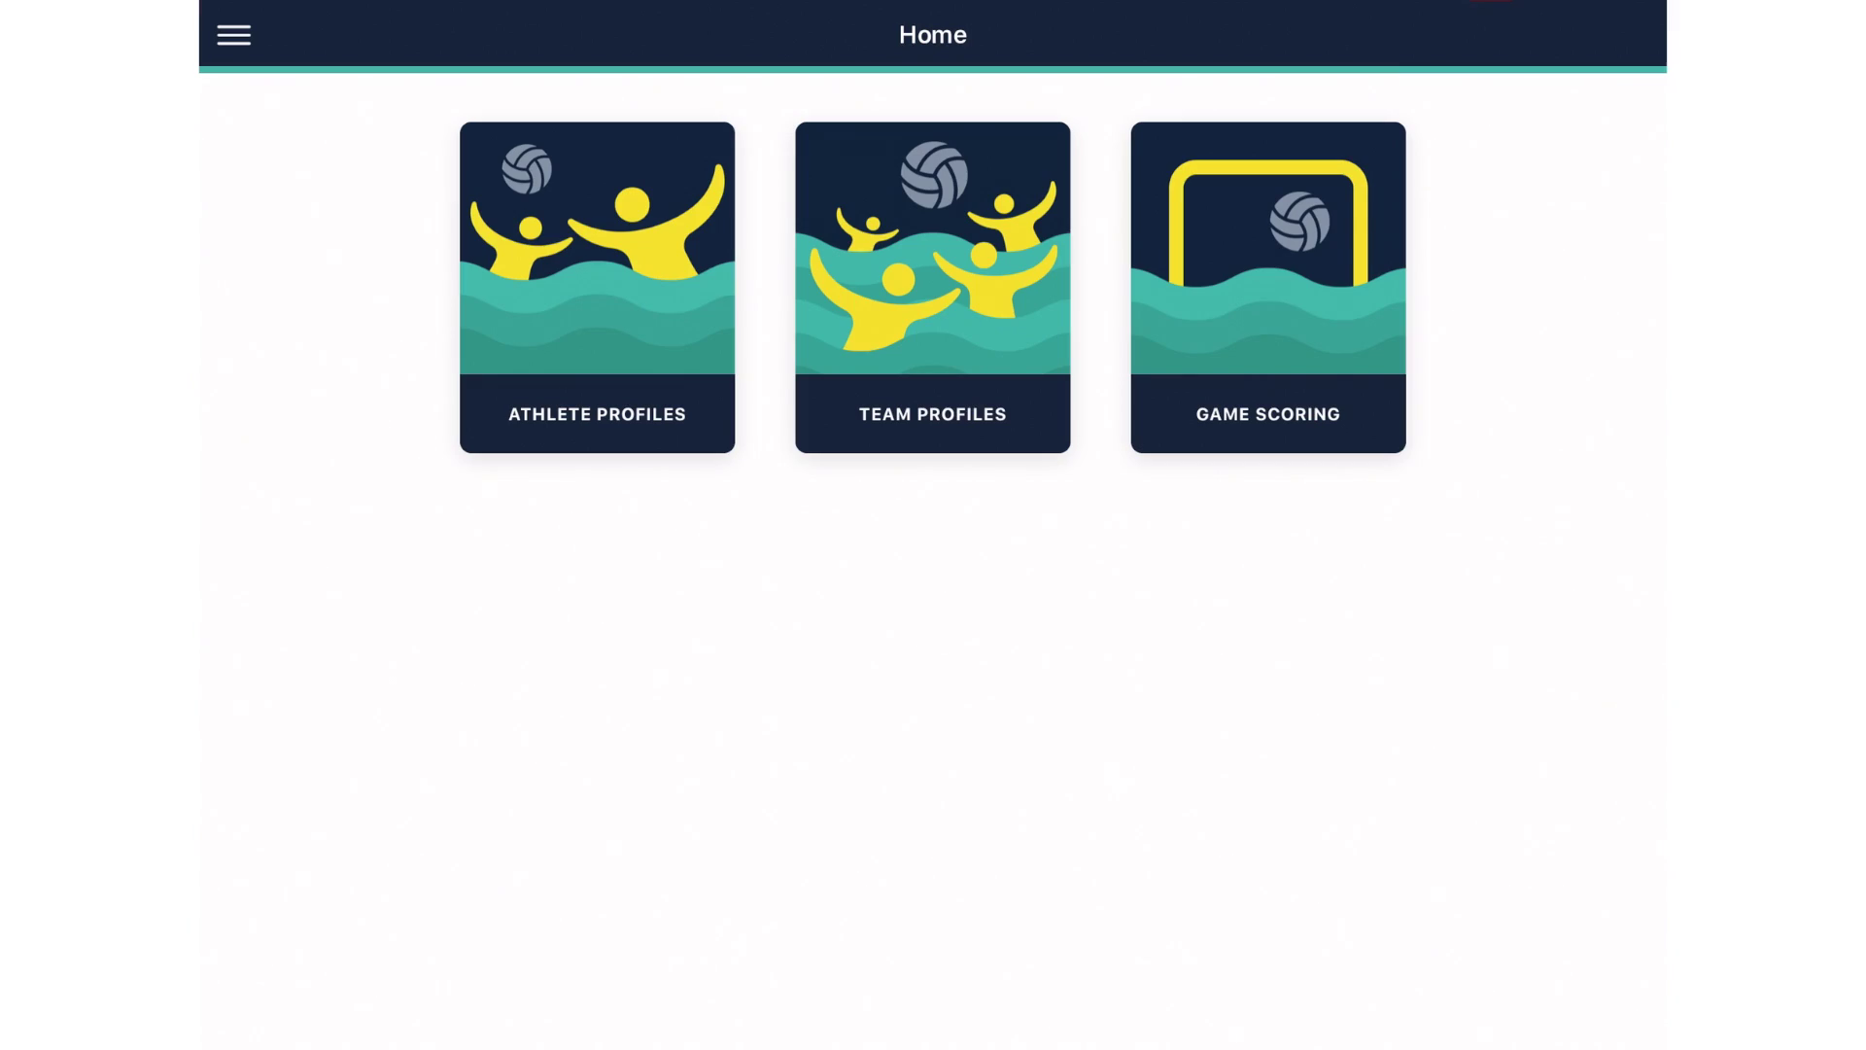
Step: Go from the Home screen into Game Scoring to see the in-progress and completed games
left_click(1269, 288)
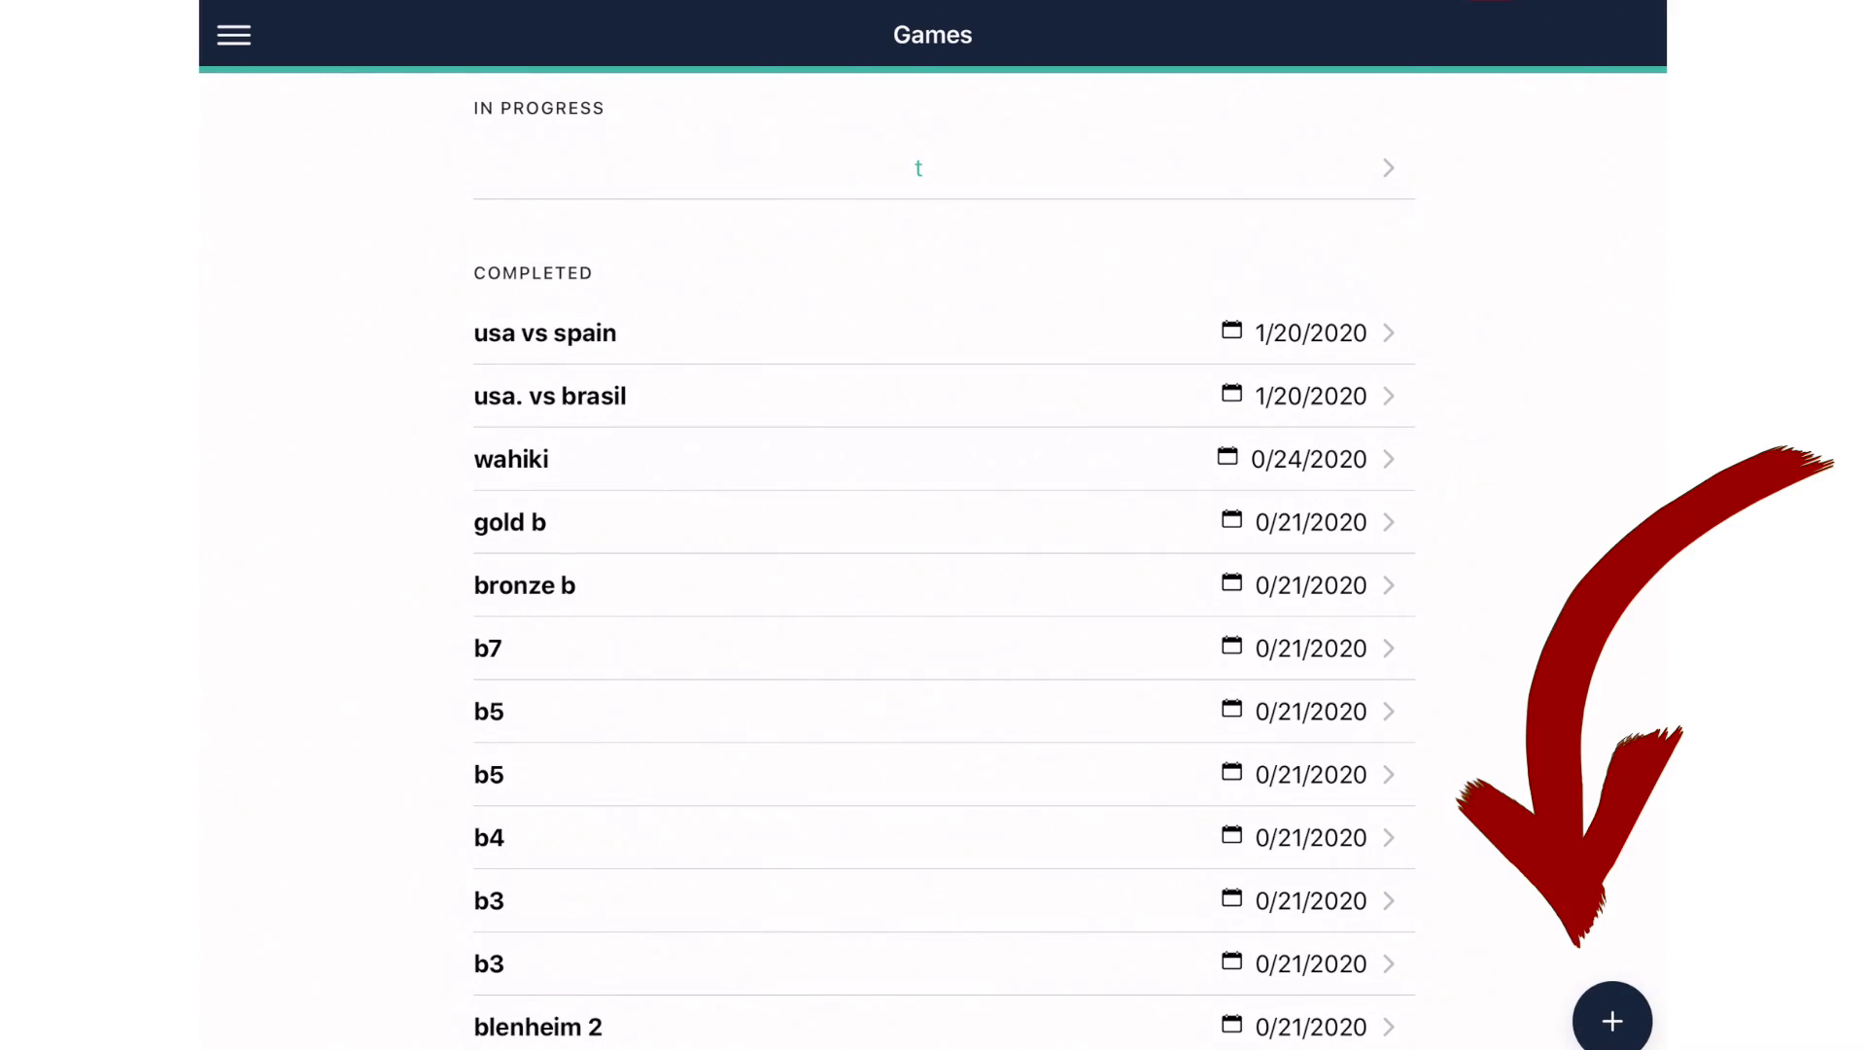
Step: Create a new game named 'trials' with maggie as the light team, then choose a dark team
left_click(1613, 1020)
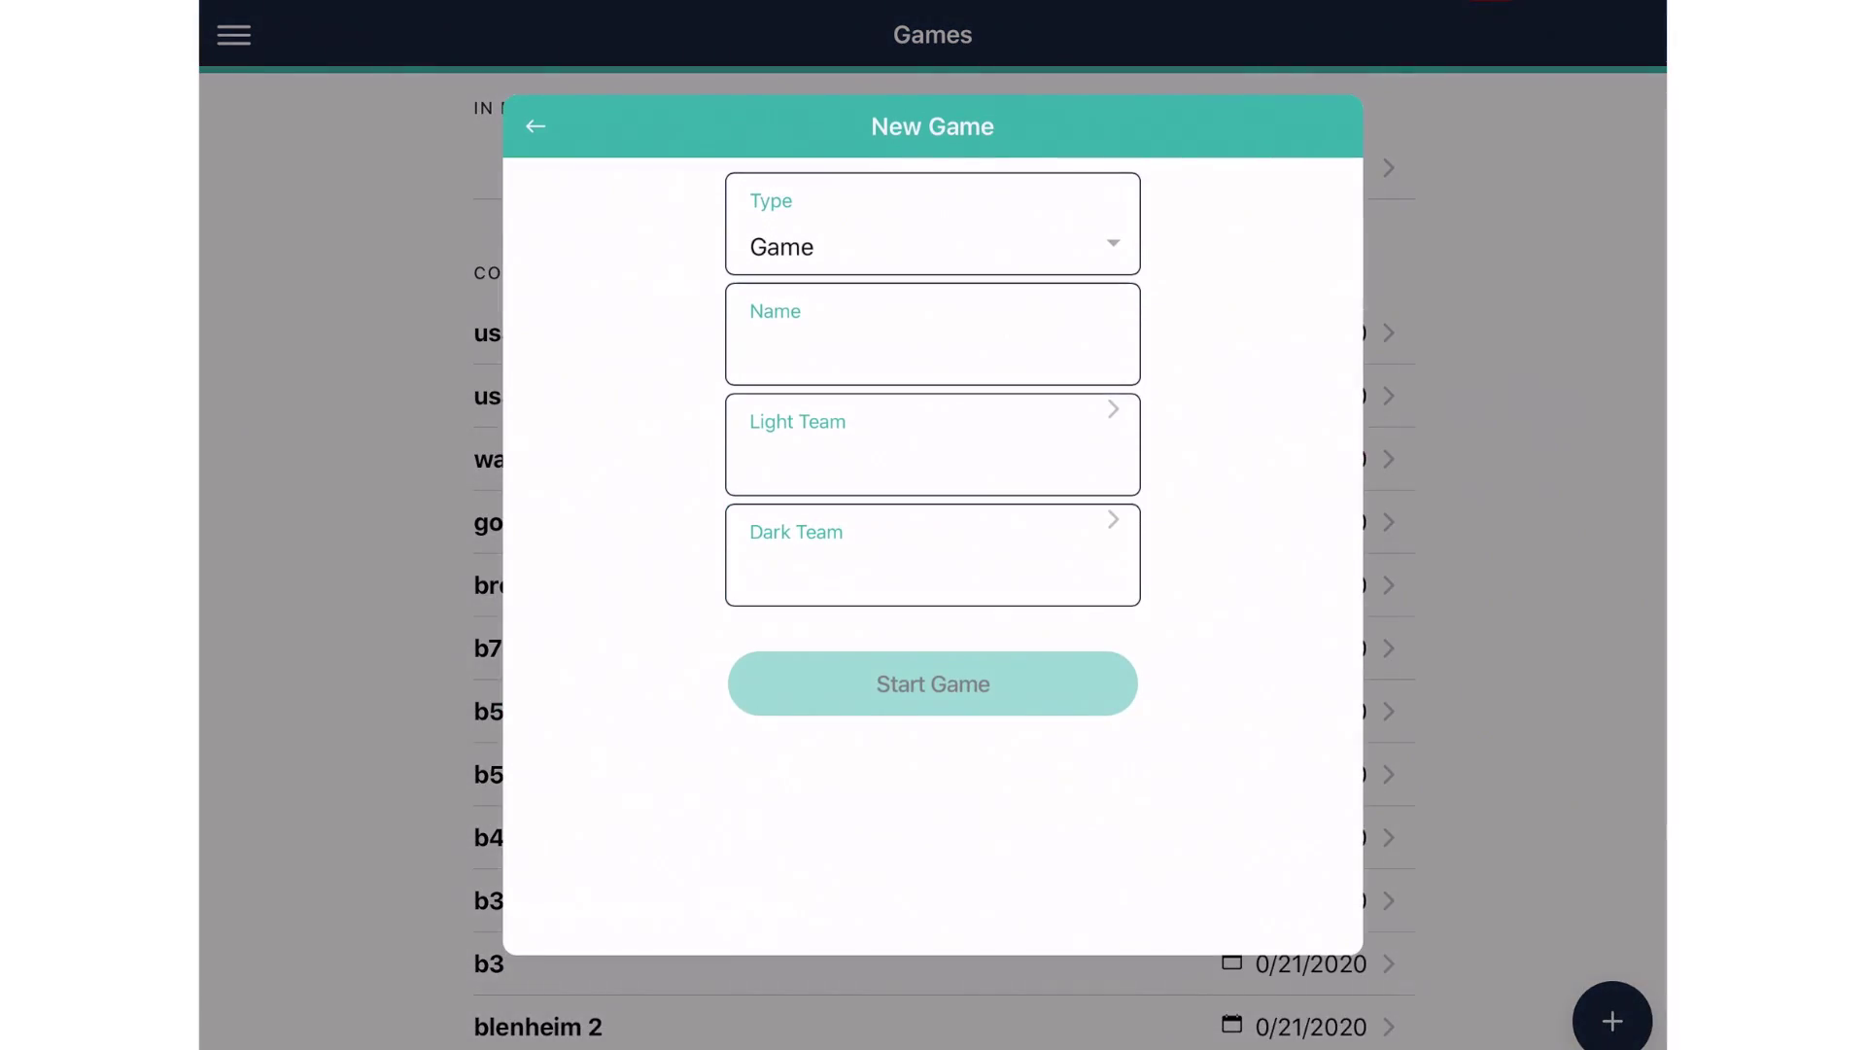
left_click(932, 337)
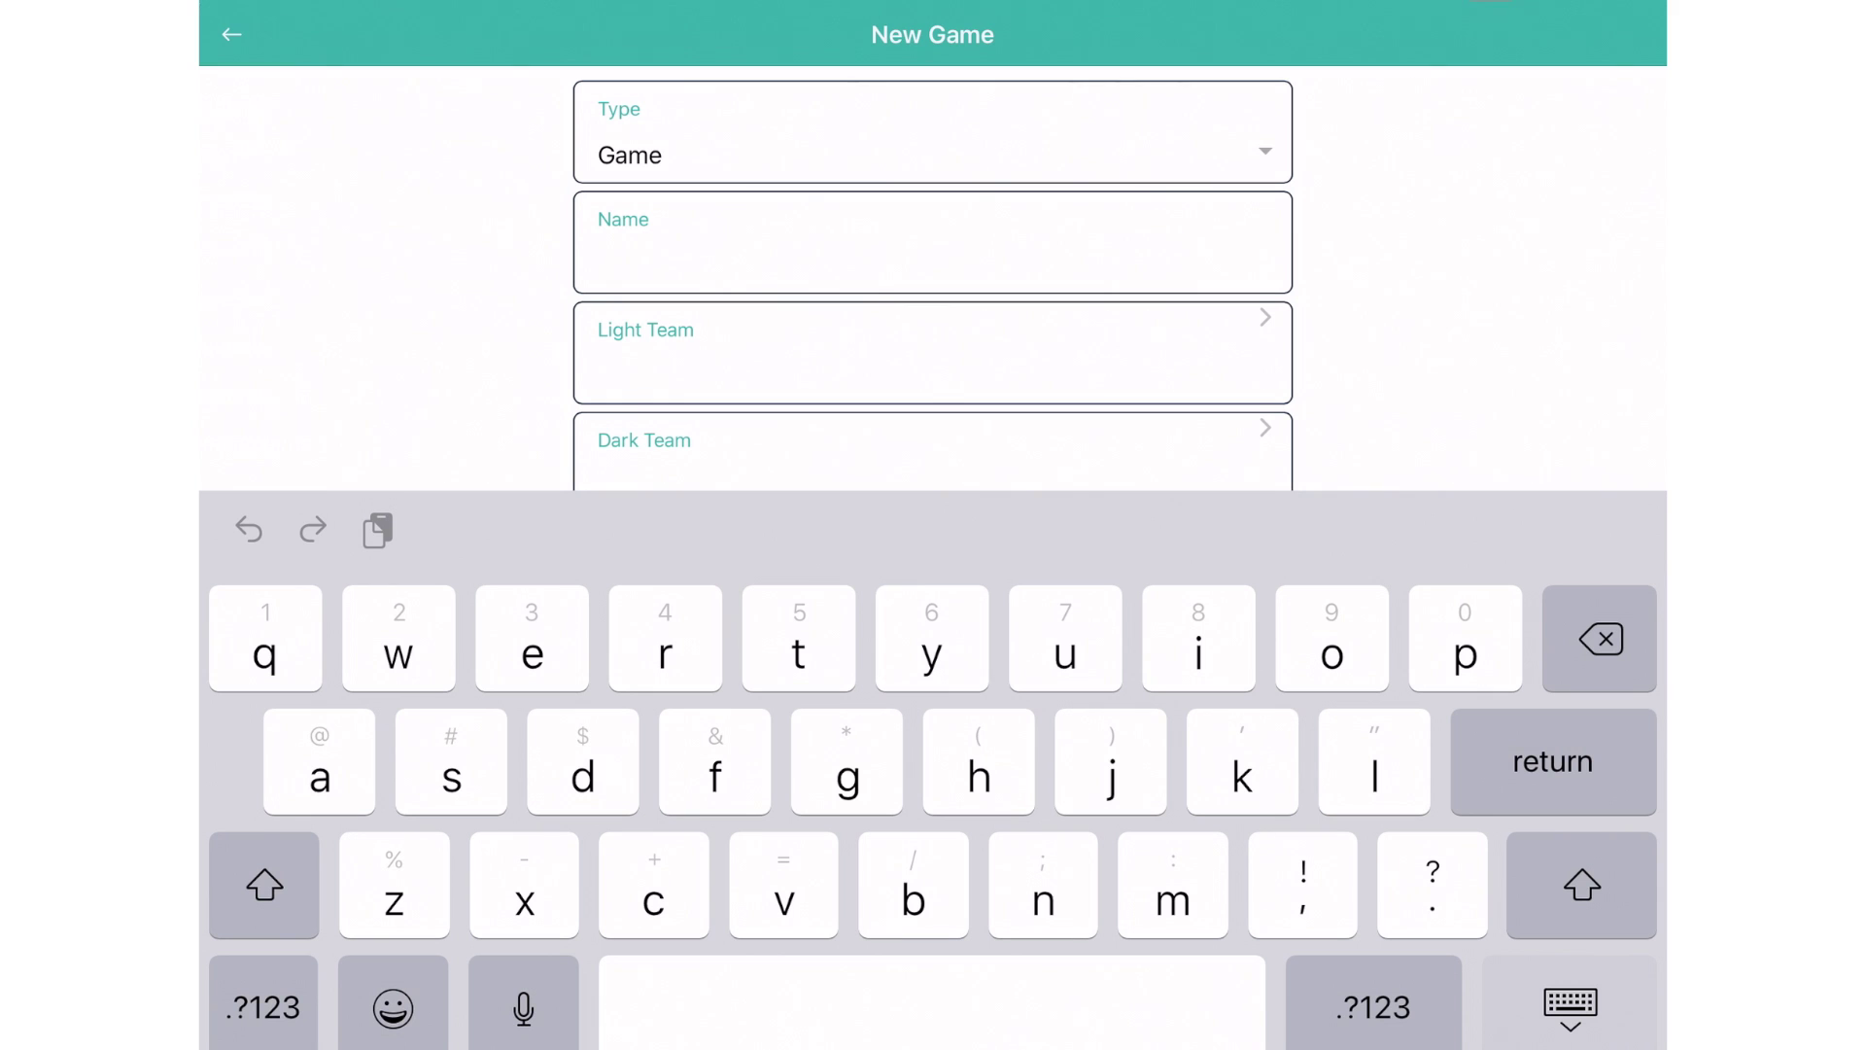
type("tria")
type("ls")
left_click(932, 355)
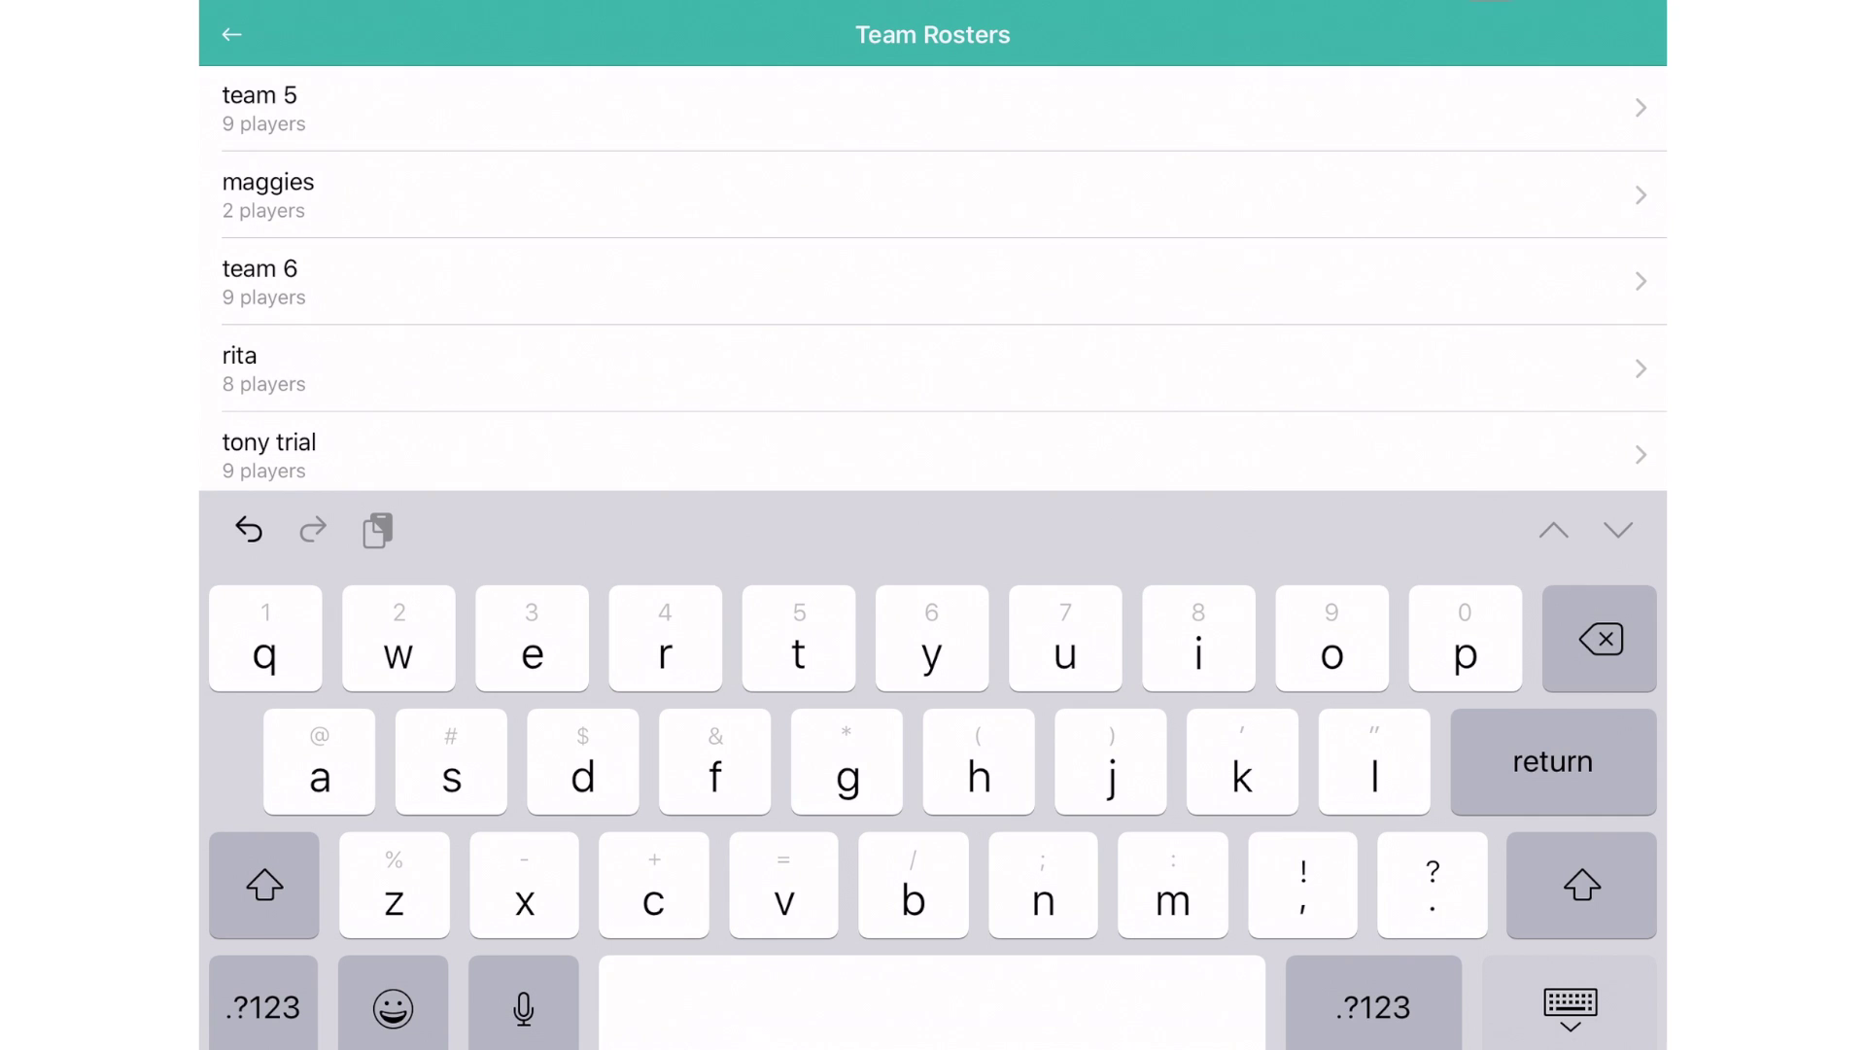
scroll(933, 277, "down", 3)
scroll(934, 277, "down", 3)
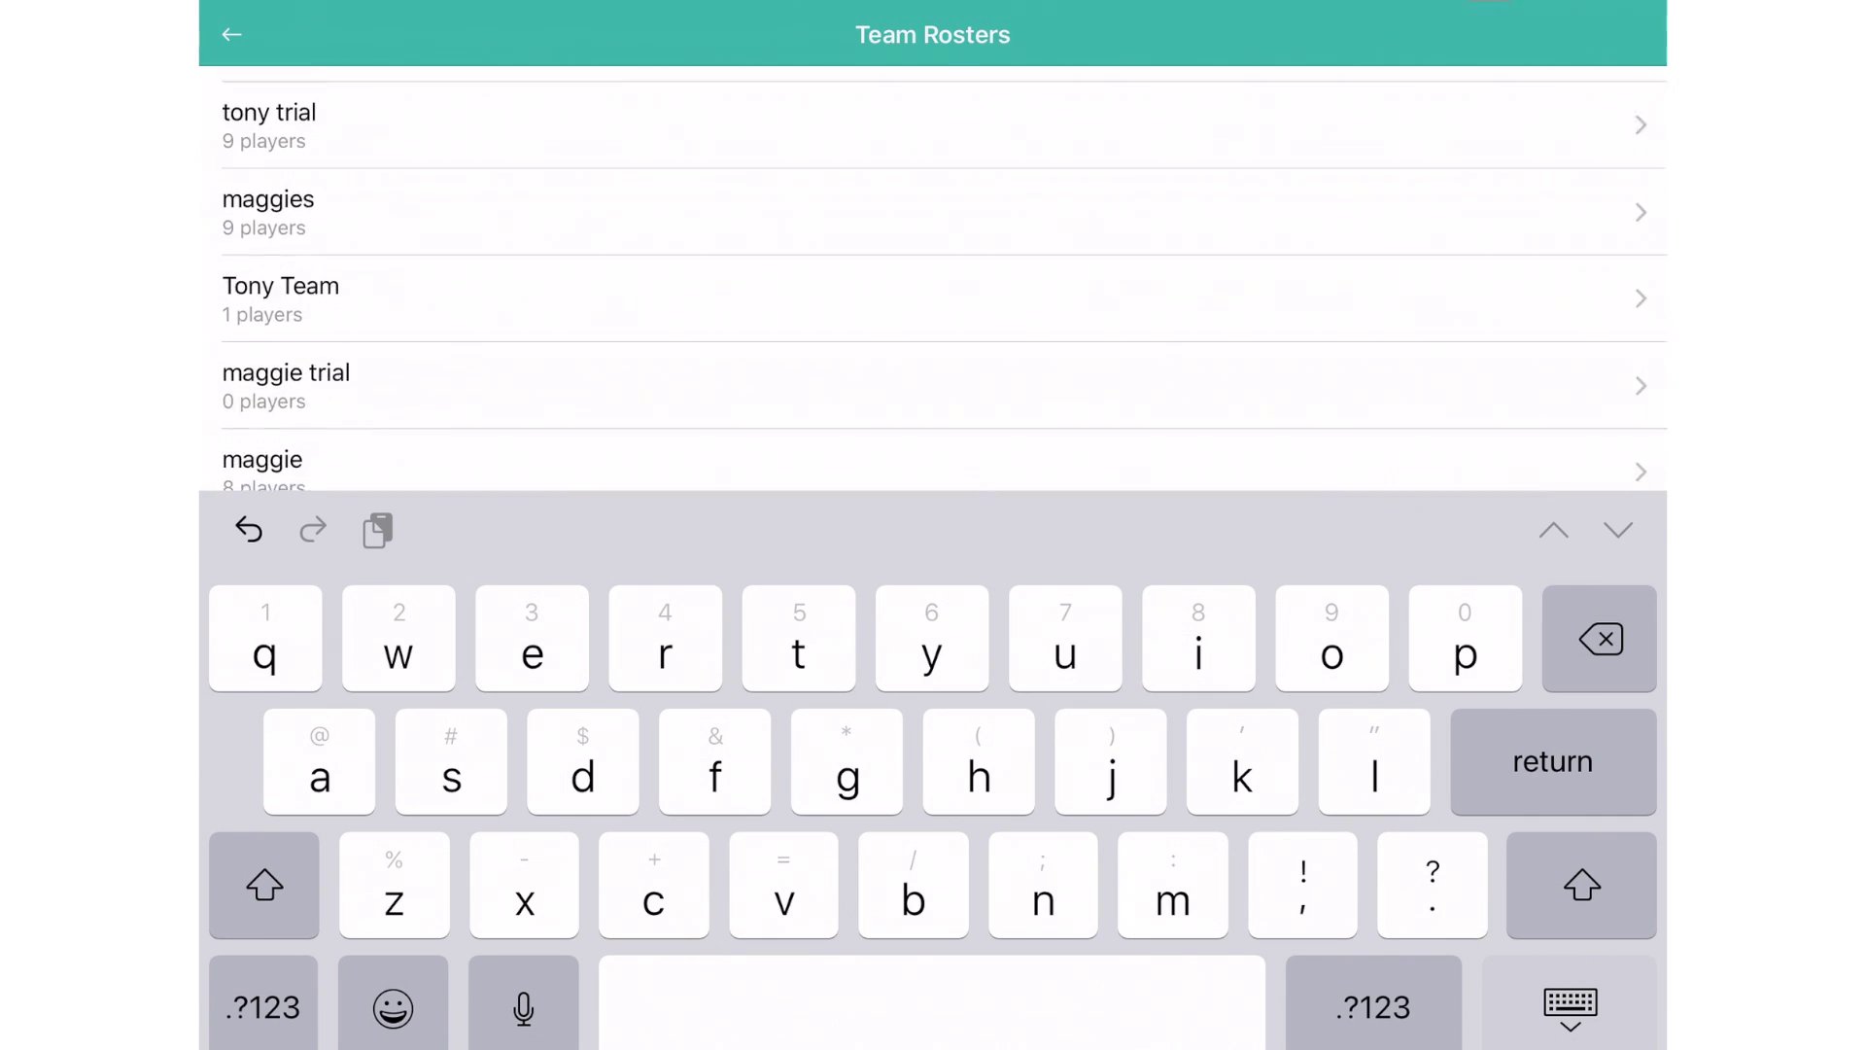
left_click(934, 457)
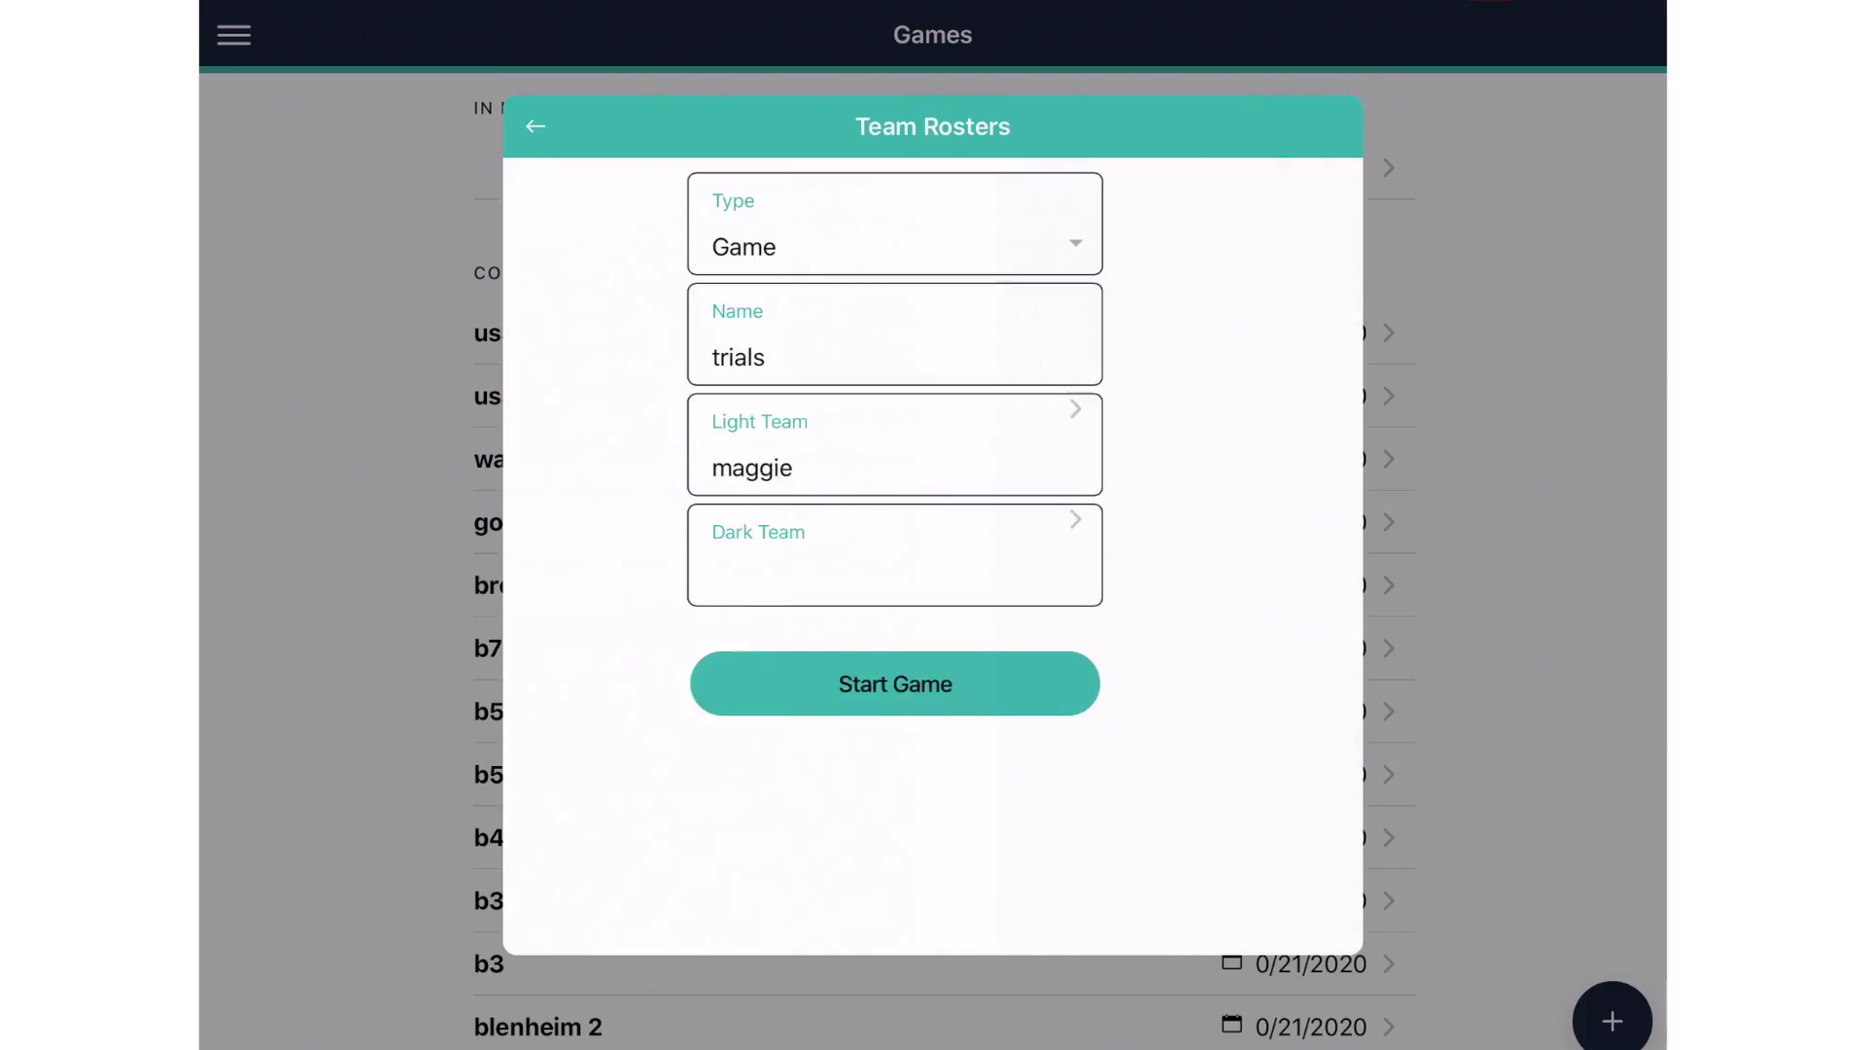
left_click(933, 555)
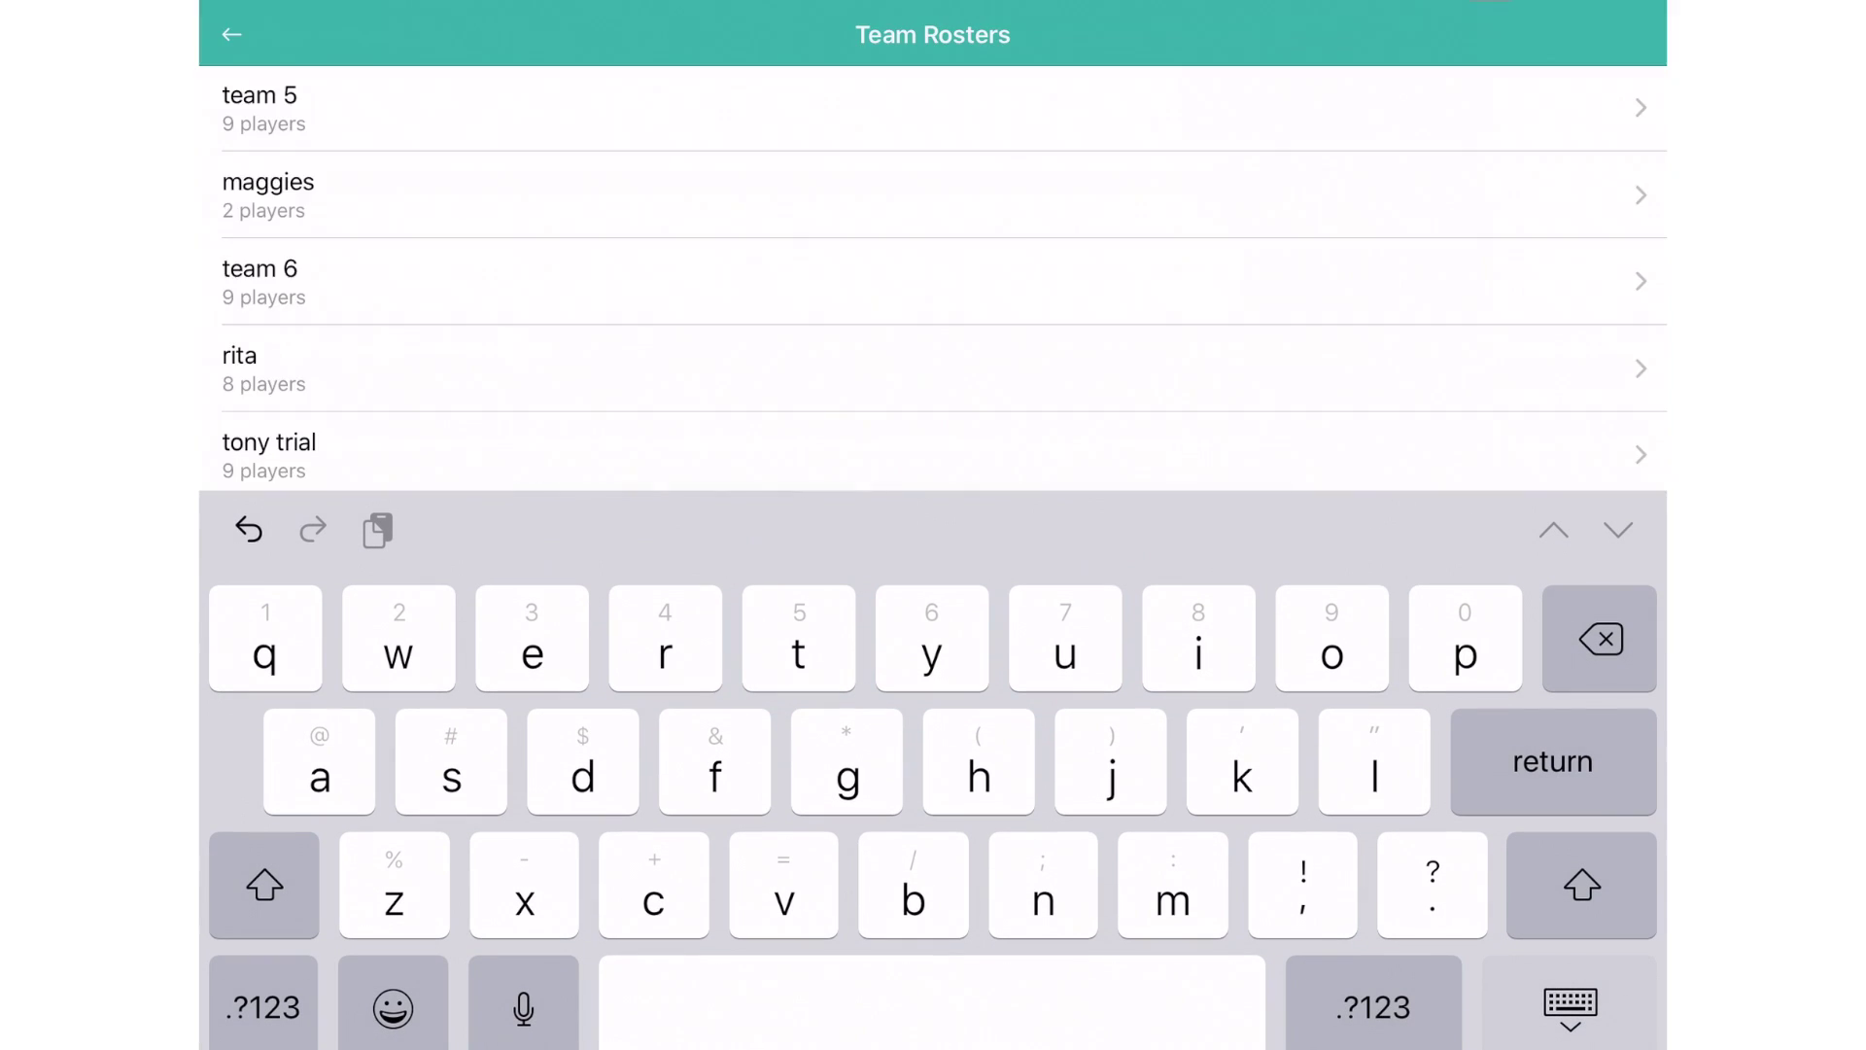
scroll(935, 278, "down", 6)
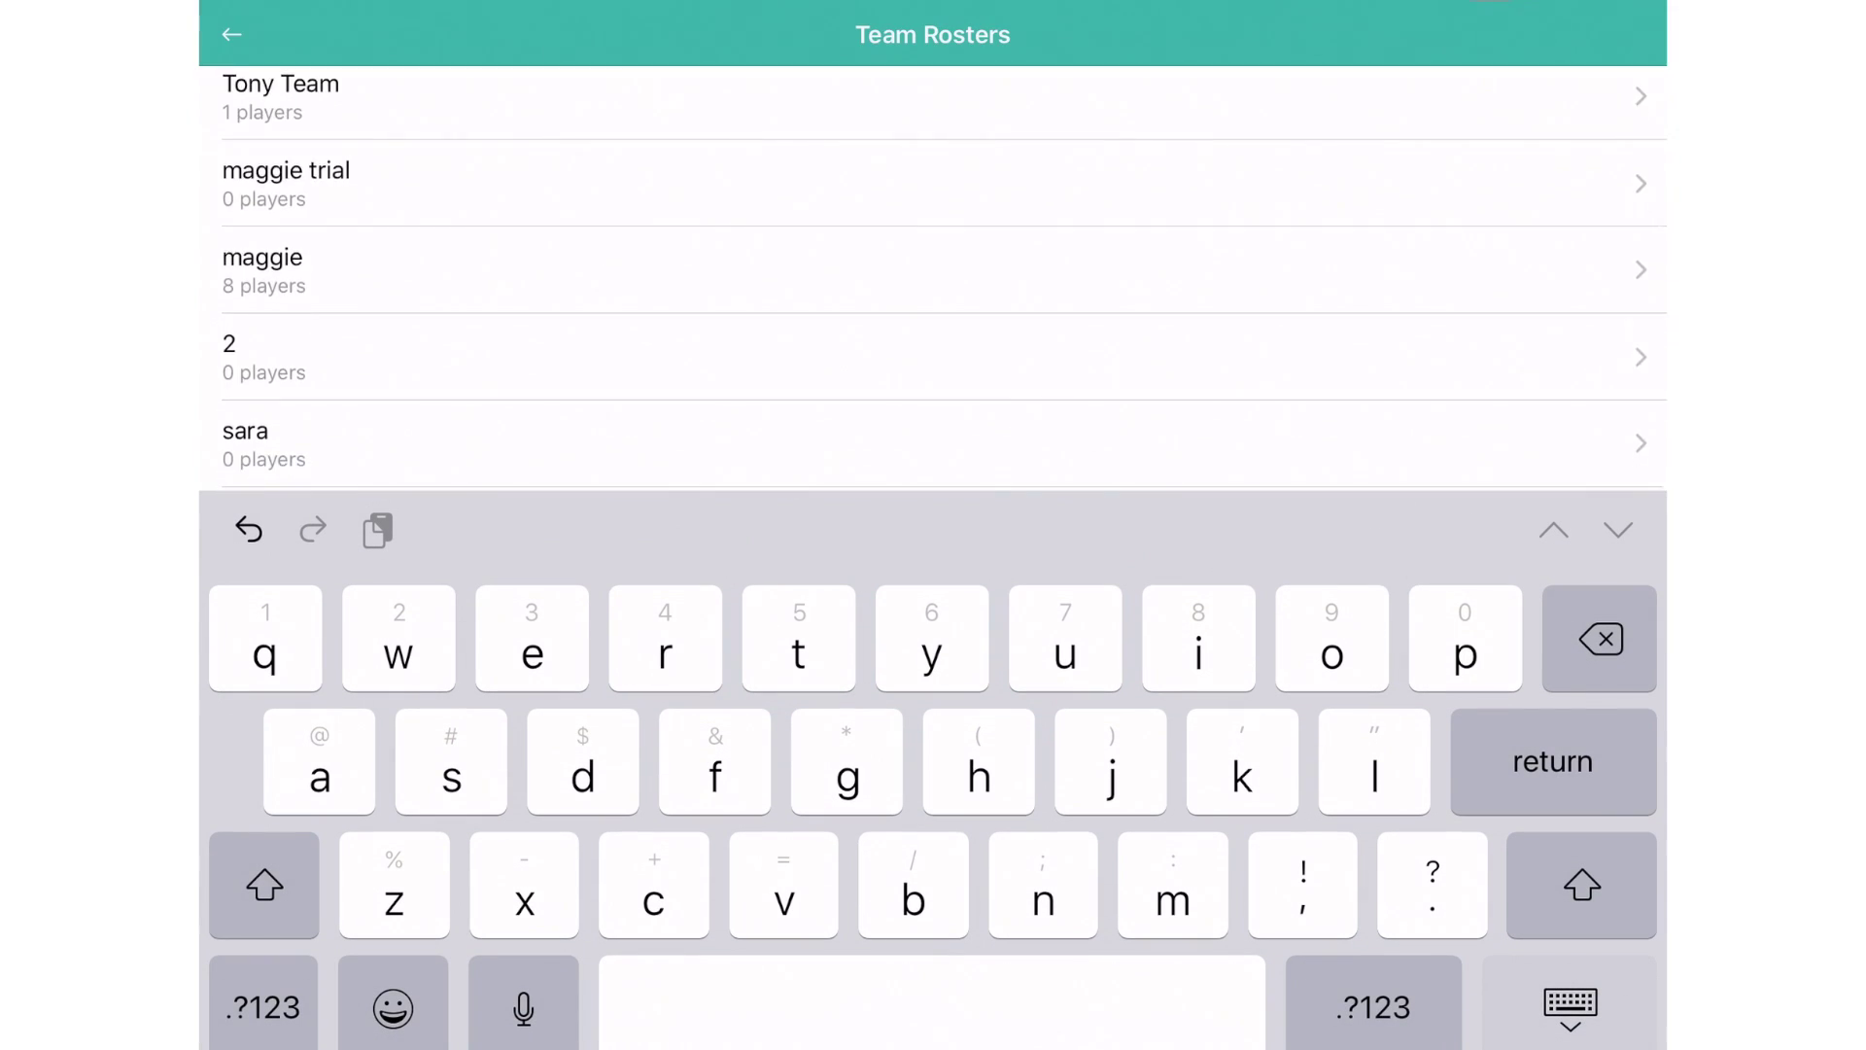
scroll(933, 277, "down", 4)
scroll(933, 278, "down", 2)
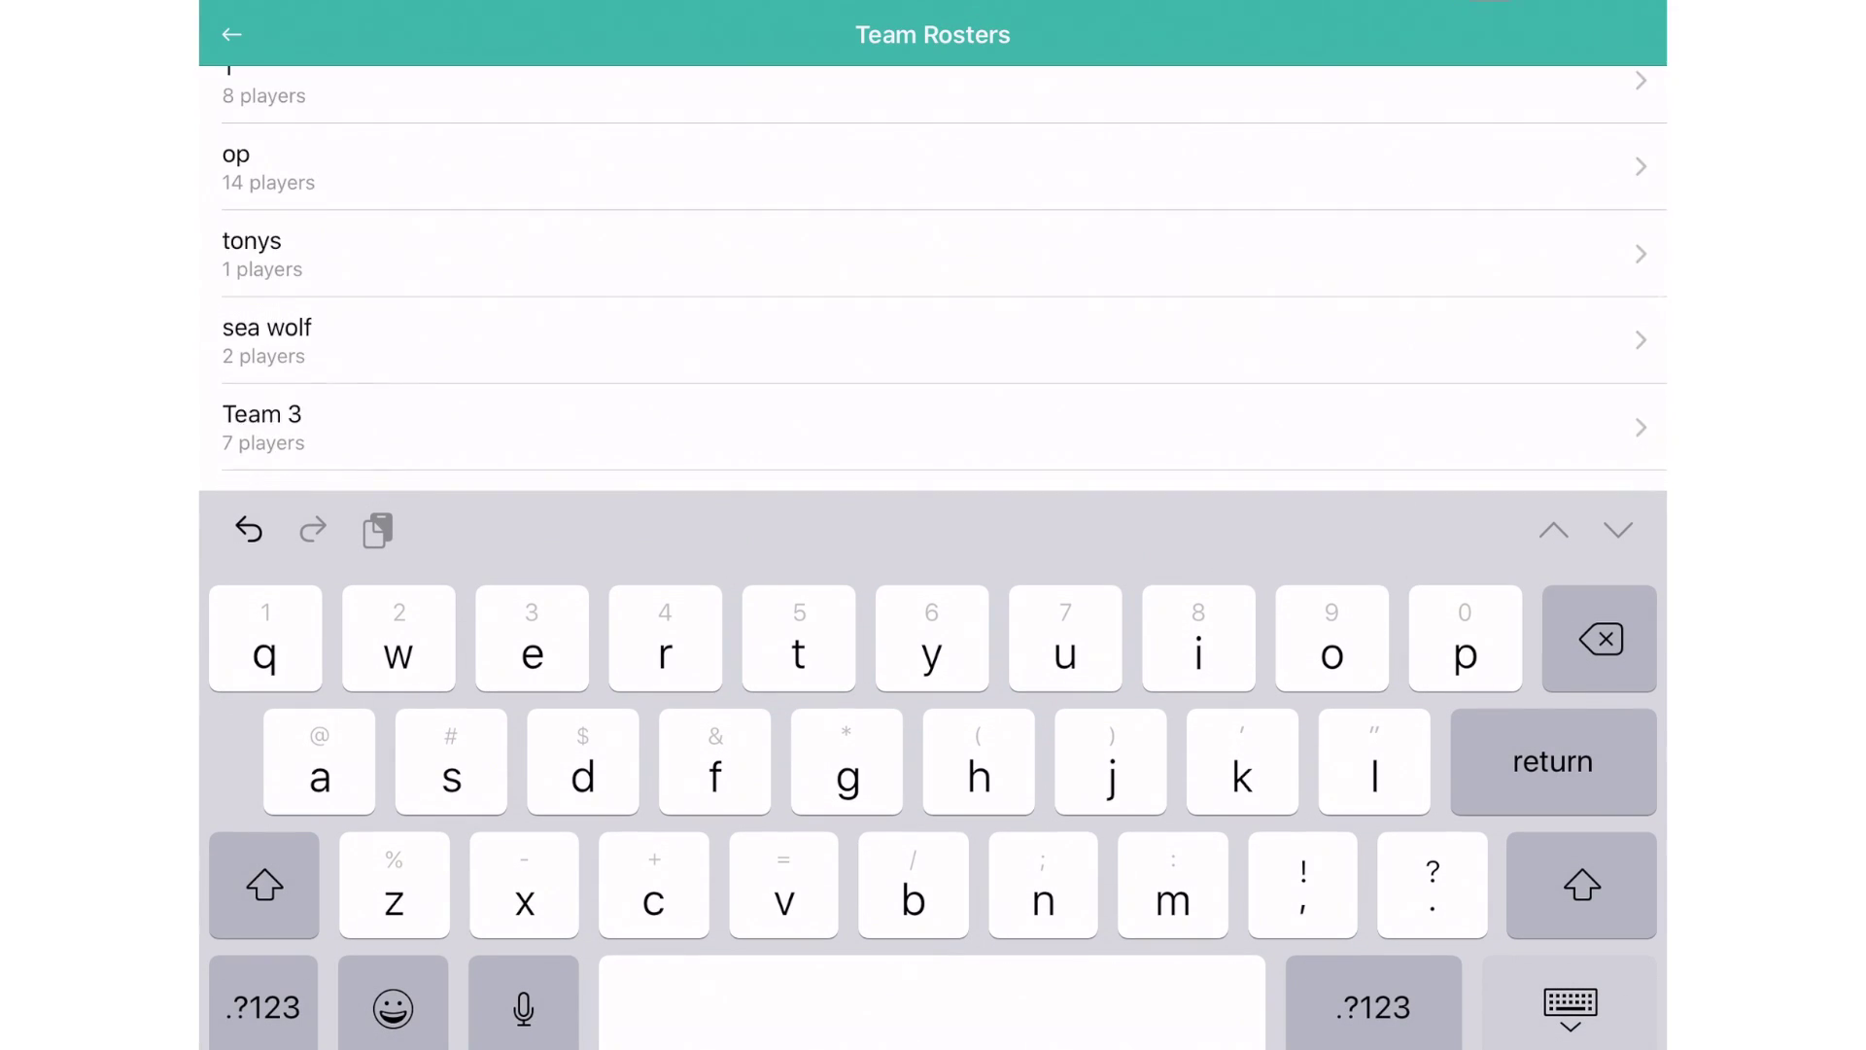
scroll(934, 277, "down", 3)
Step: Pick perrone as the dark team and start the maggie vs. perrone trials game
left_click(933, 301)
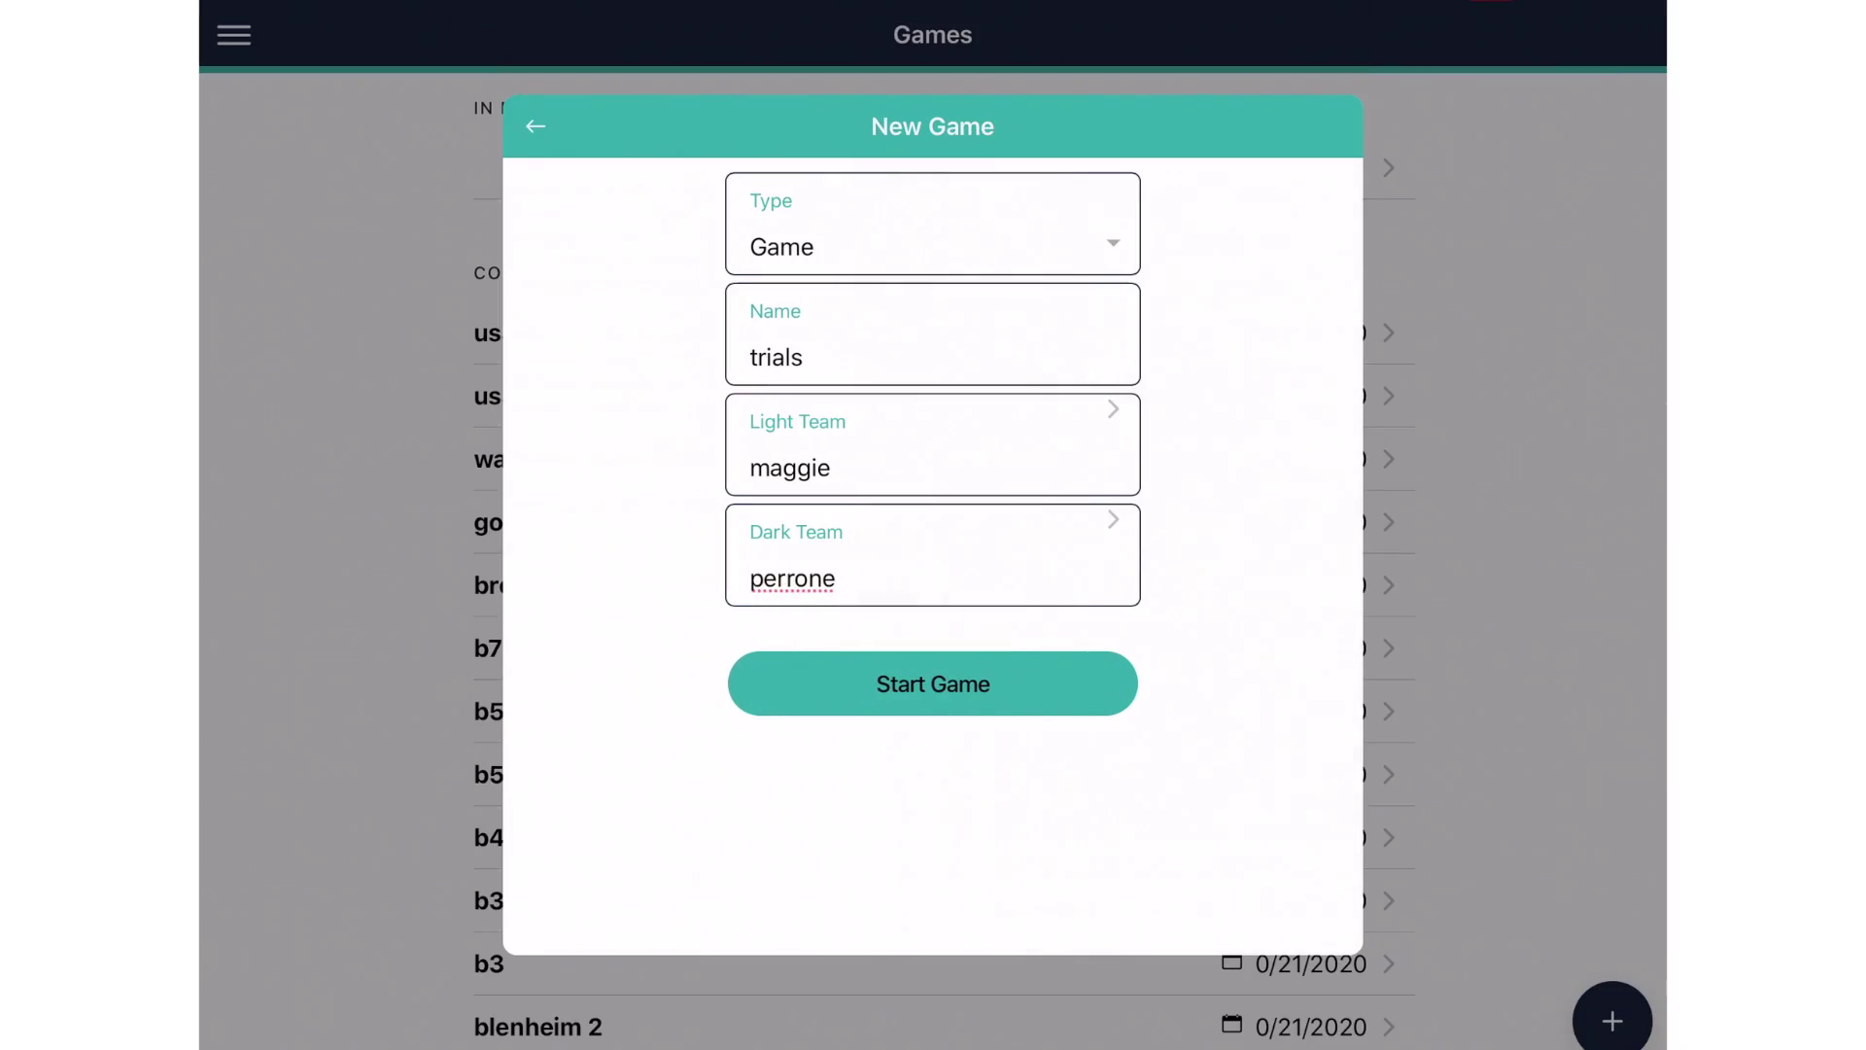
left_click(934, 685)
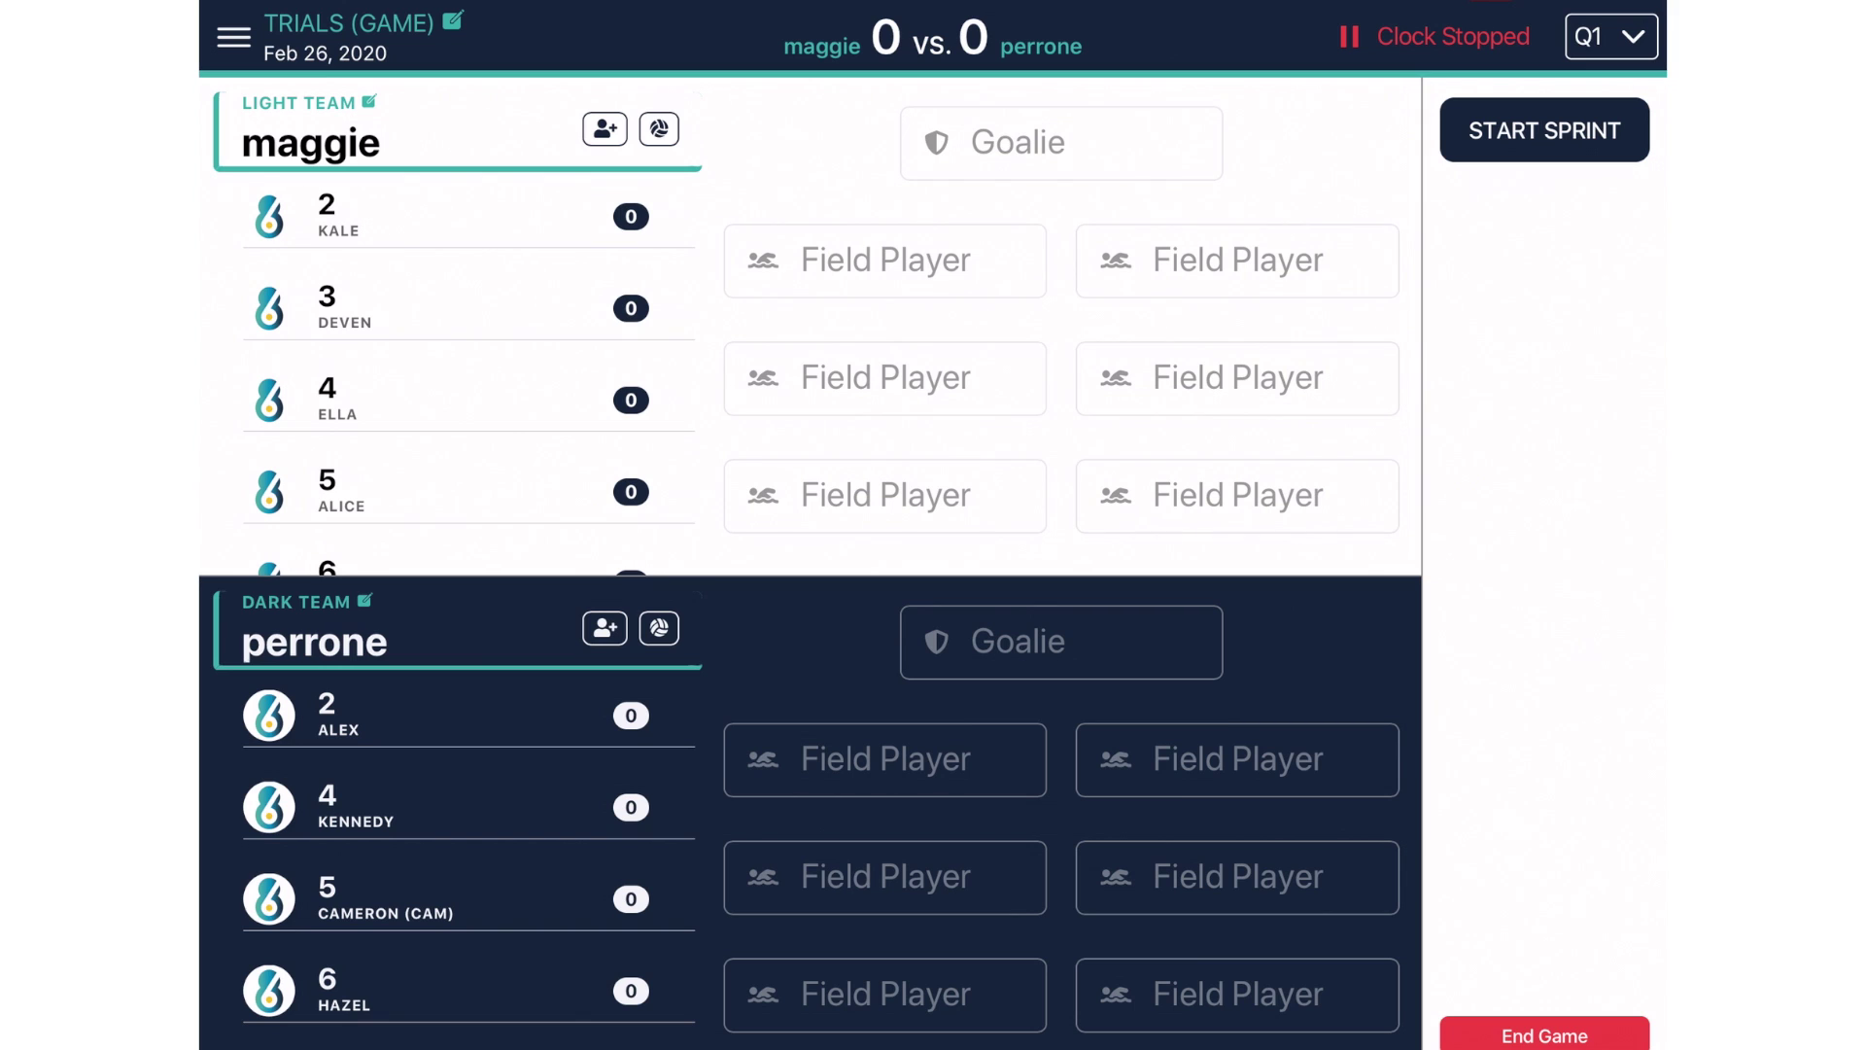
Step: Place maggie's players 2–7 in the field and player 1, Ethan, in goal
left_click(455, 215)
left_click(456, 215)
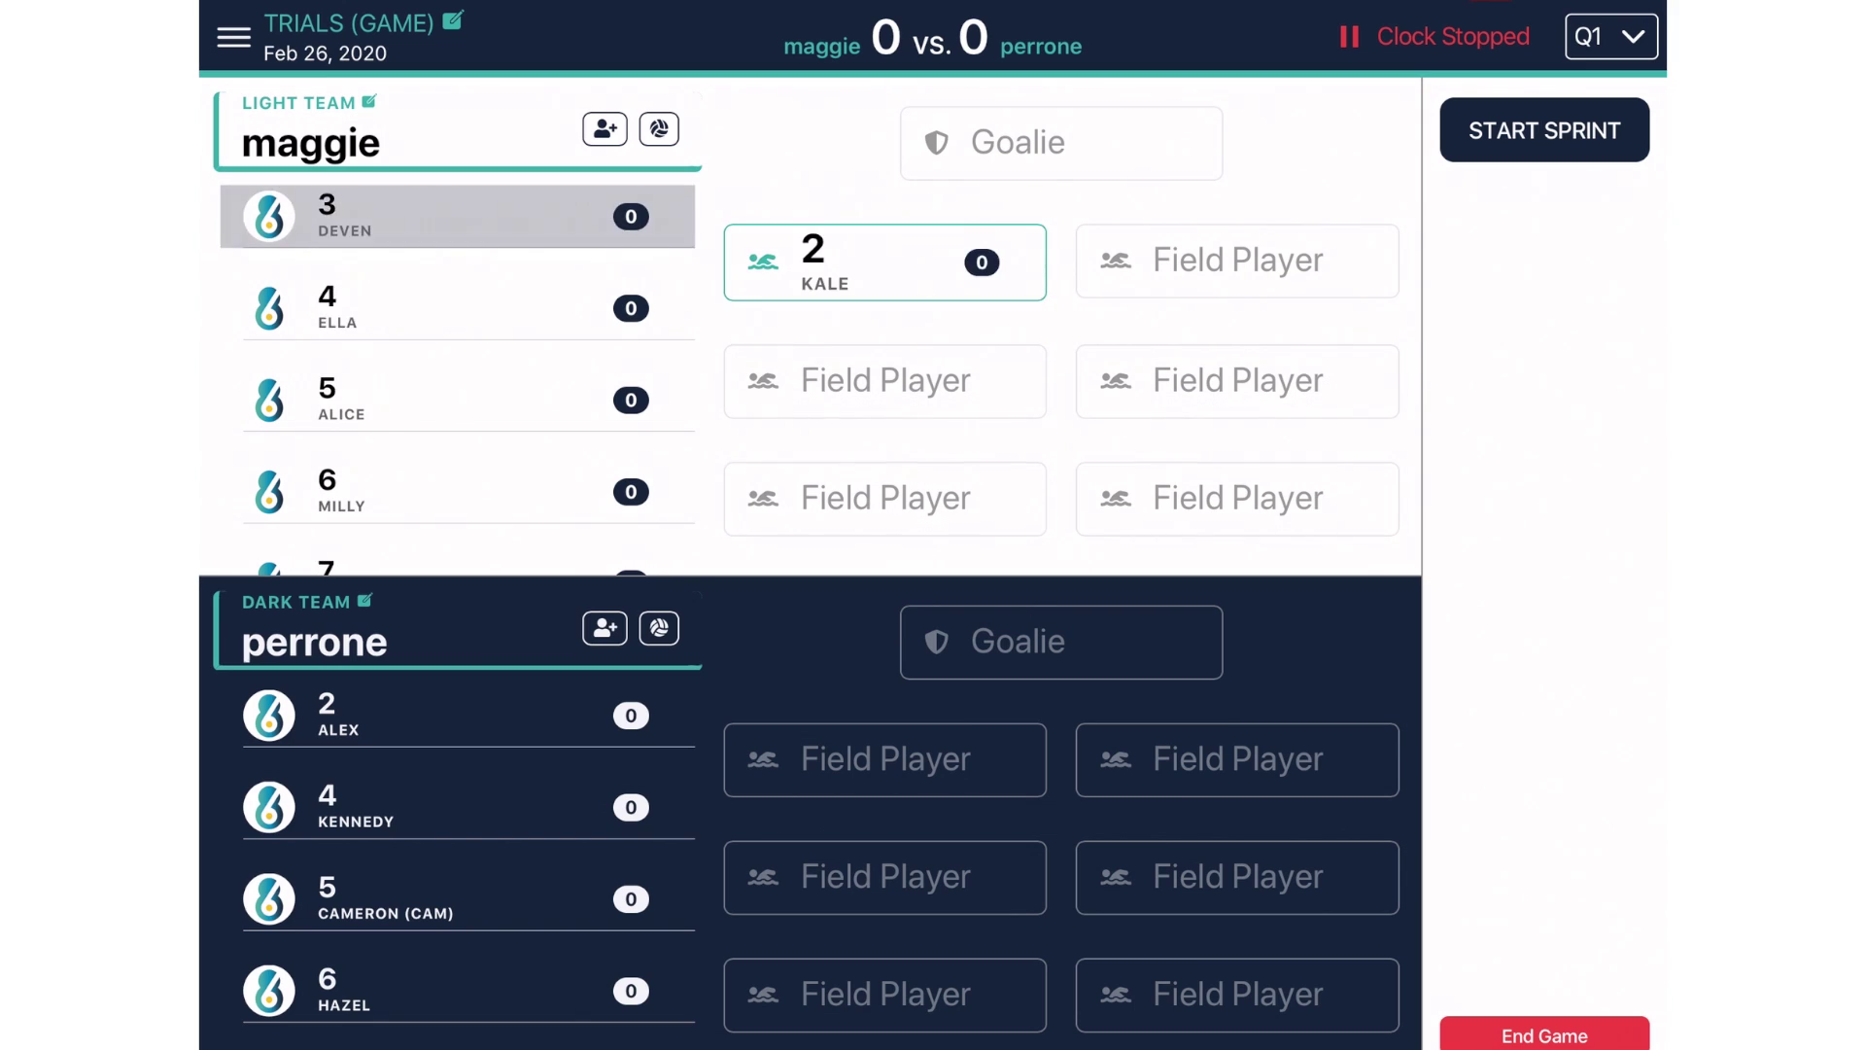
left_click(457, 216)
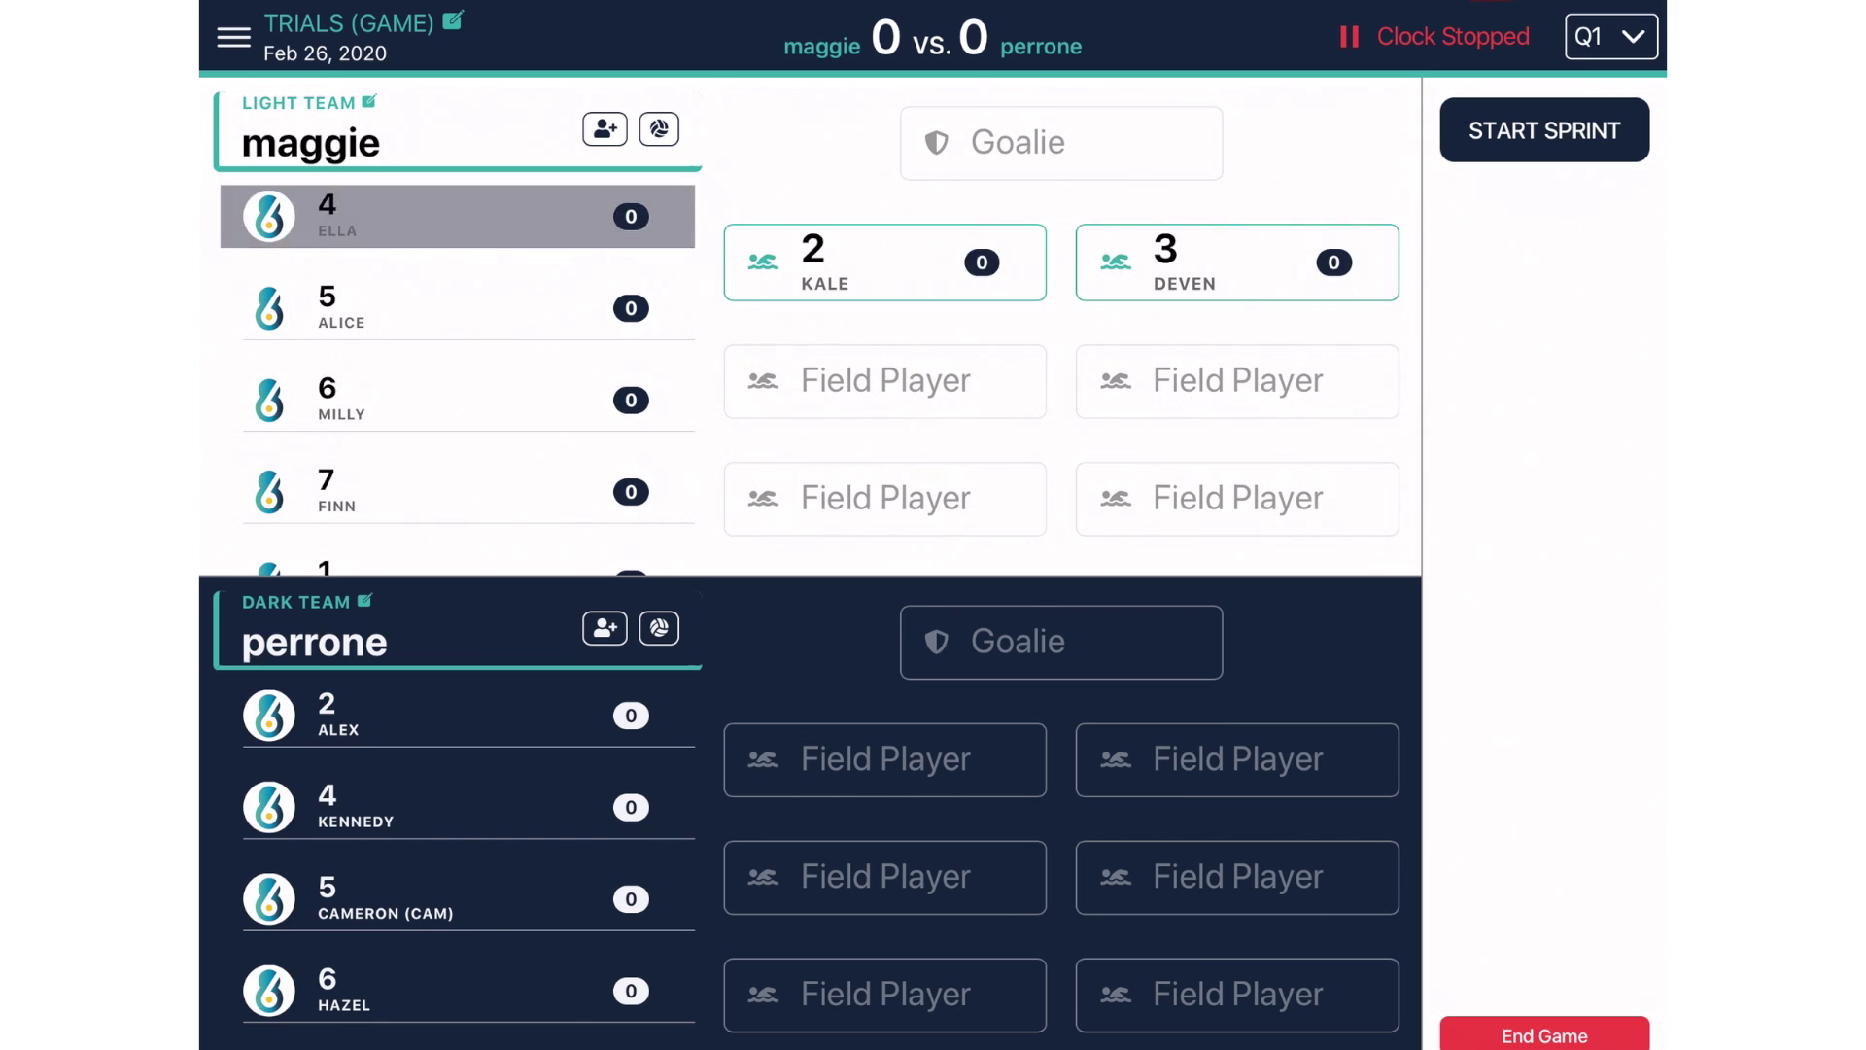
left_click(457, 217)
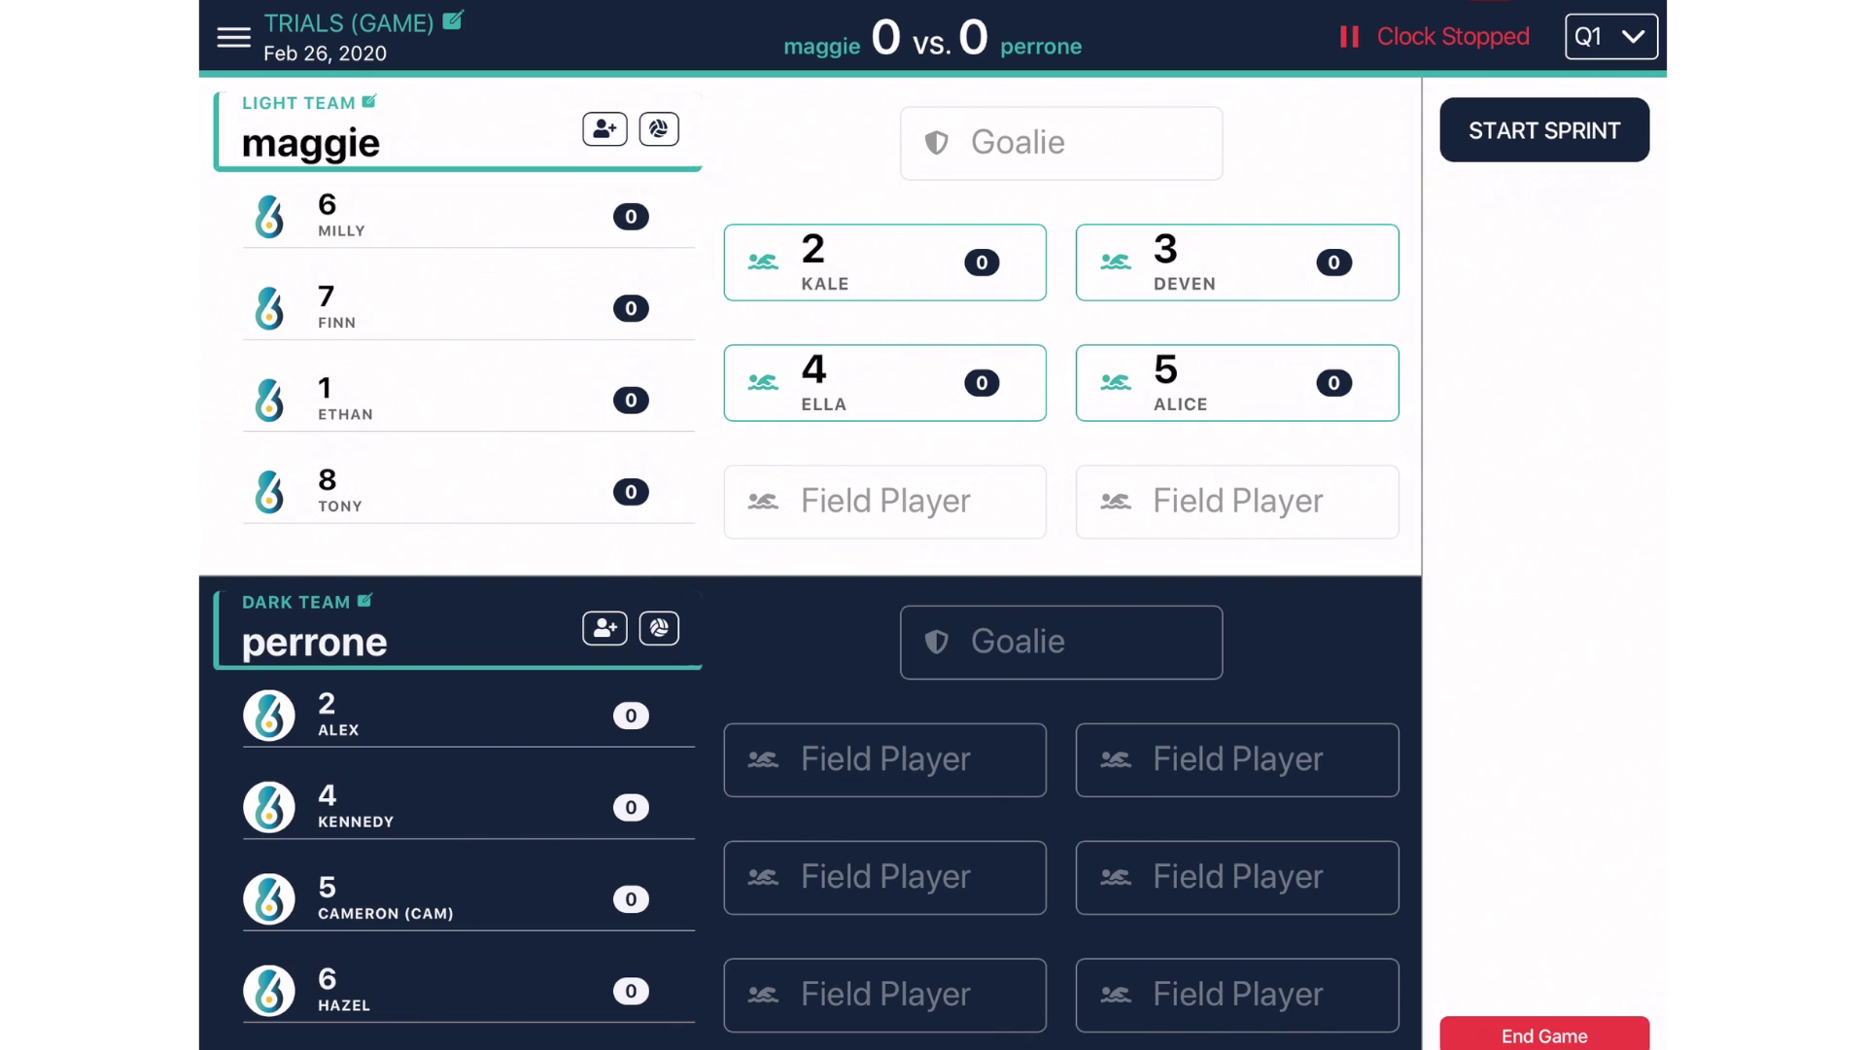
left_click(456, 217)
left_click(456, 308)
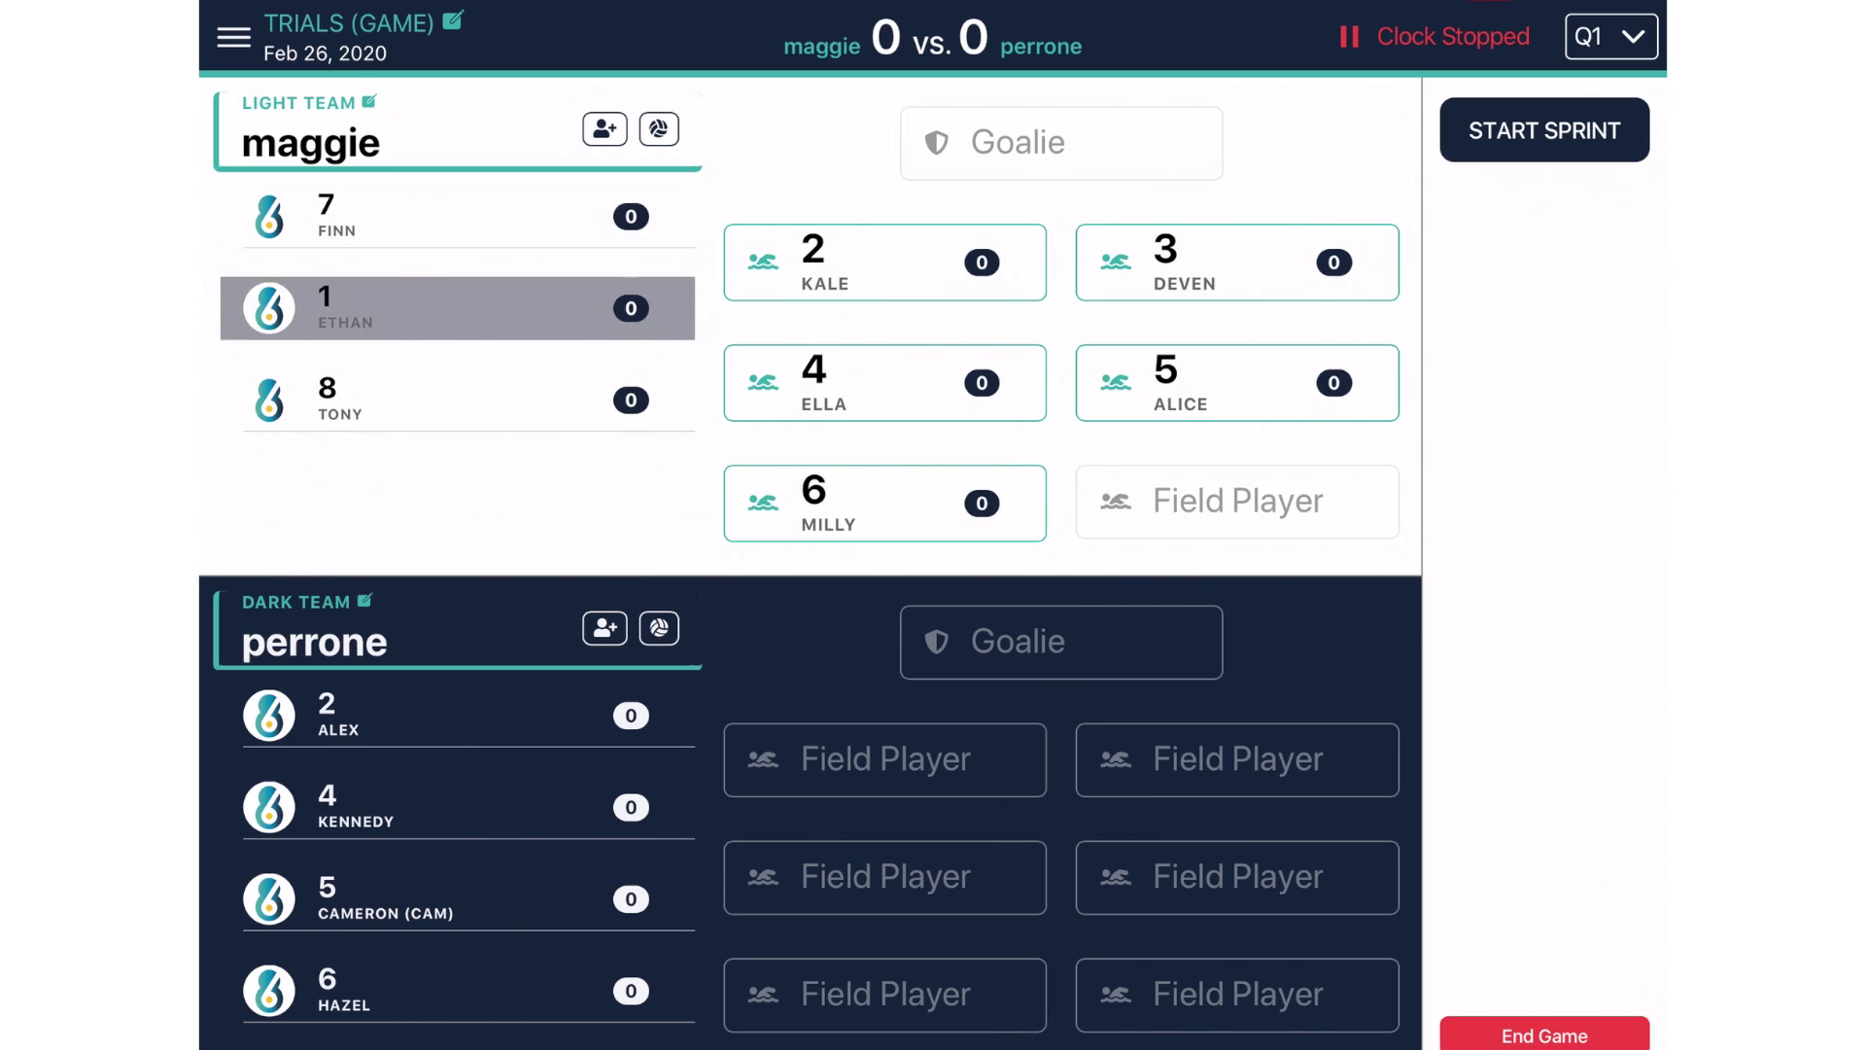
left_click(457, 216)
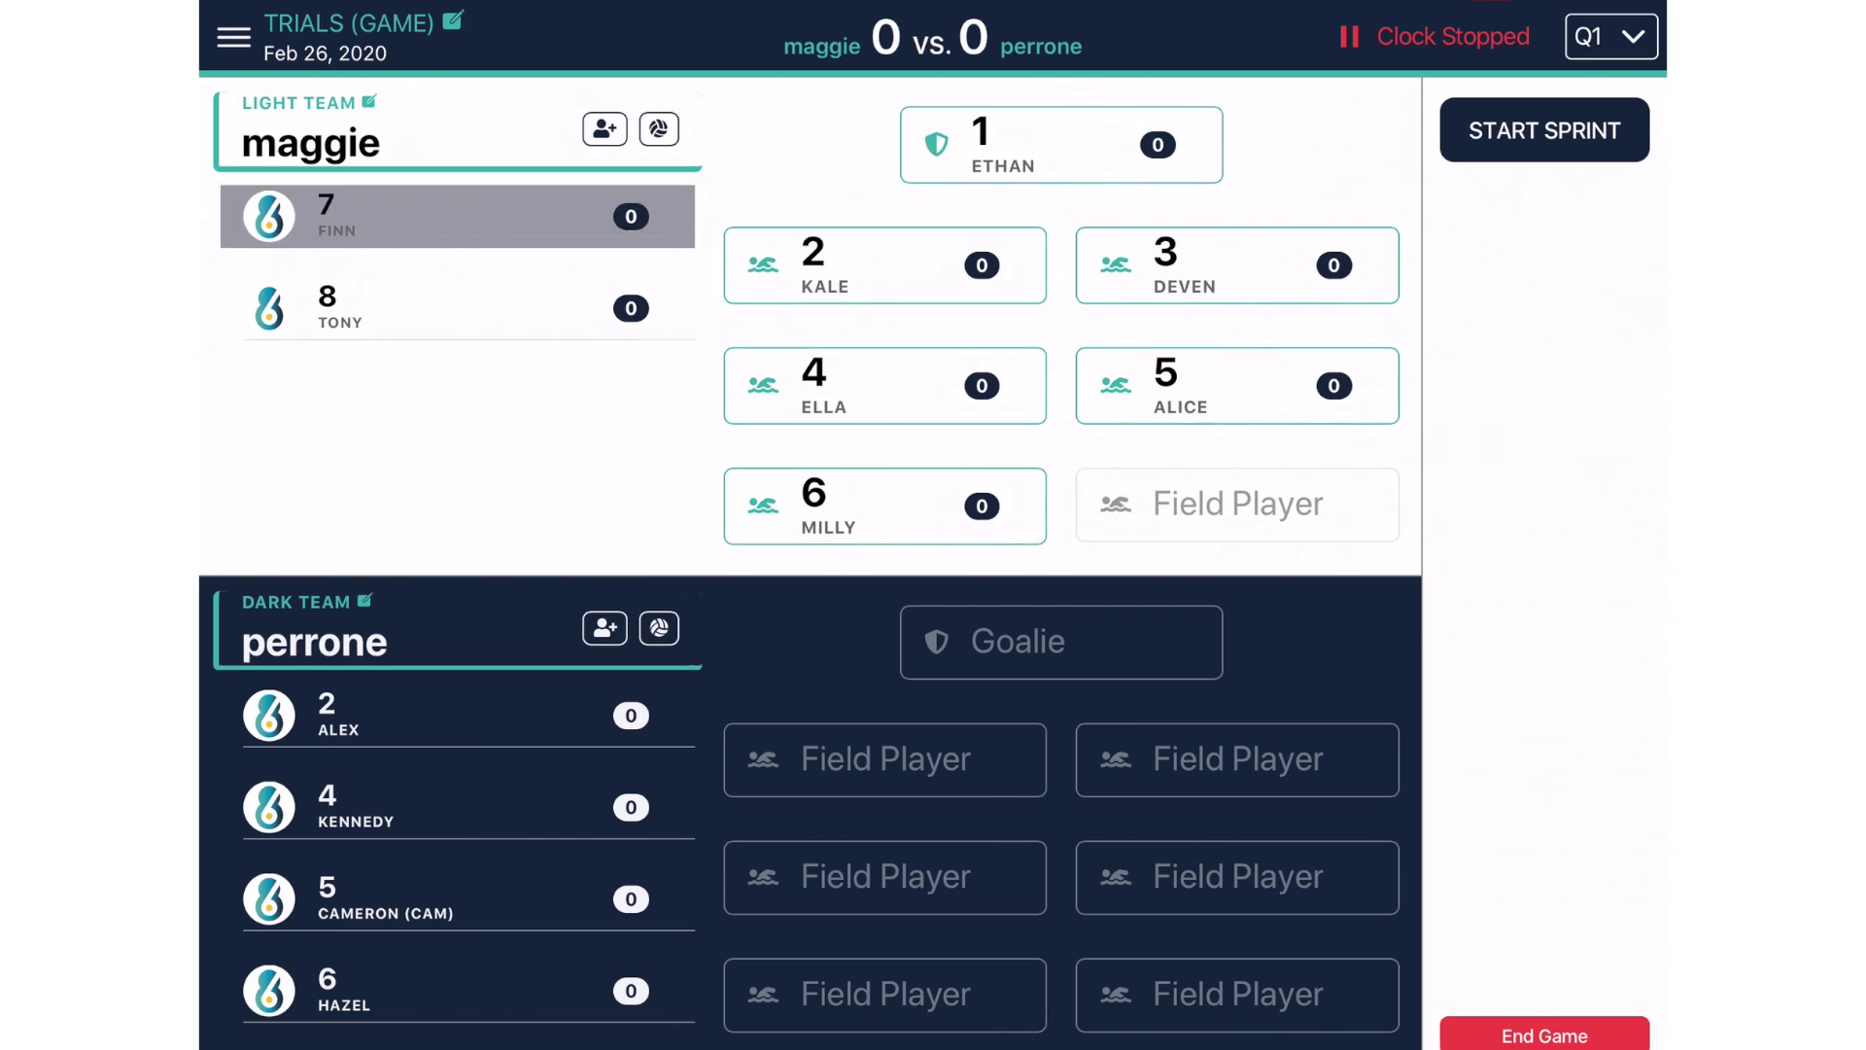
left_click(457, 715)
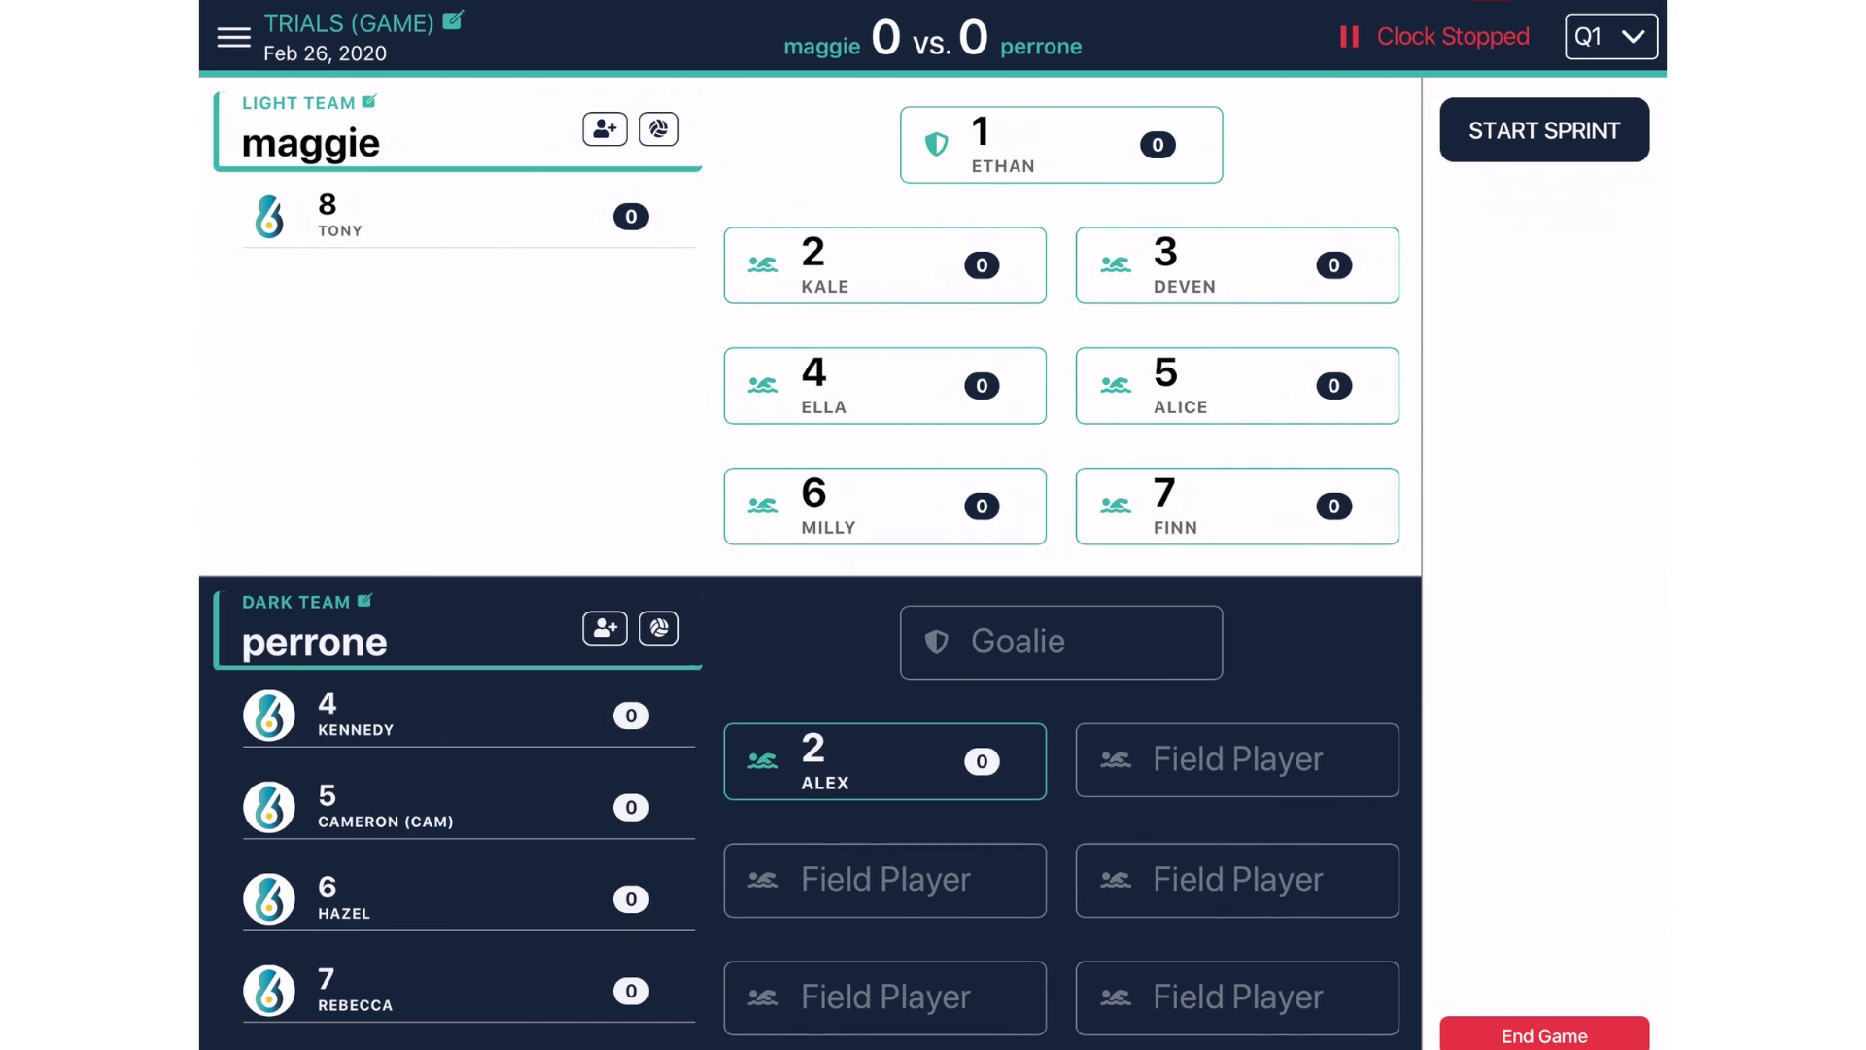